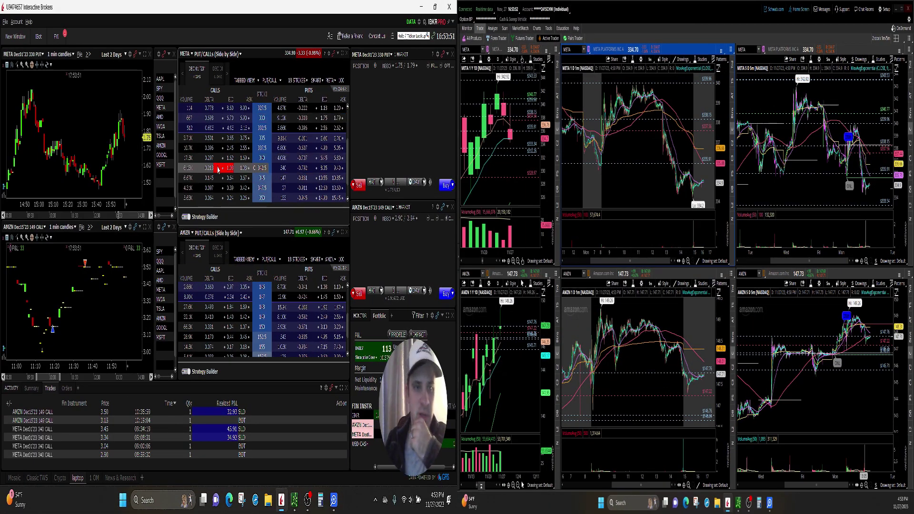
Step: Examine the META Dec15'23 330 PUT one-minute chart through the 11/27 session back to the morning
scroll(114, 161, "up", 3)
scroll(114, 161, "down", 5)
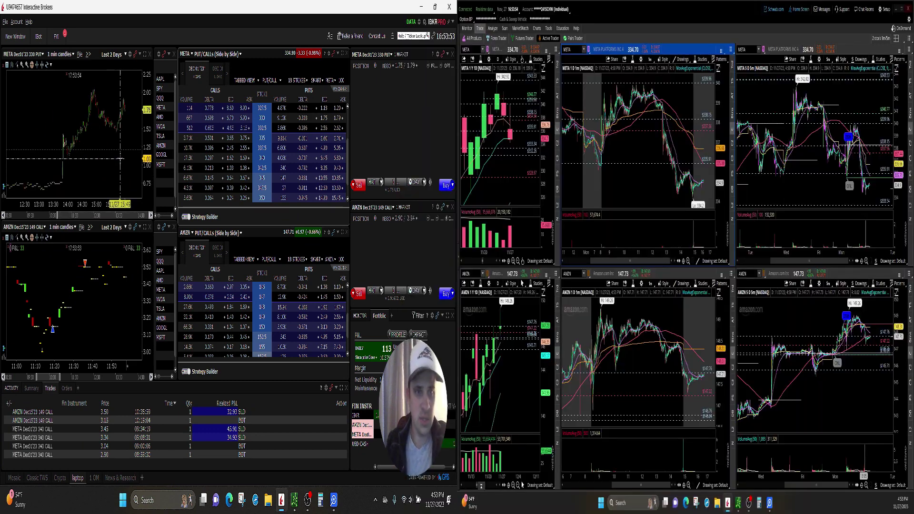
left_click_drag(116, 217, 93, 216)
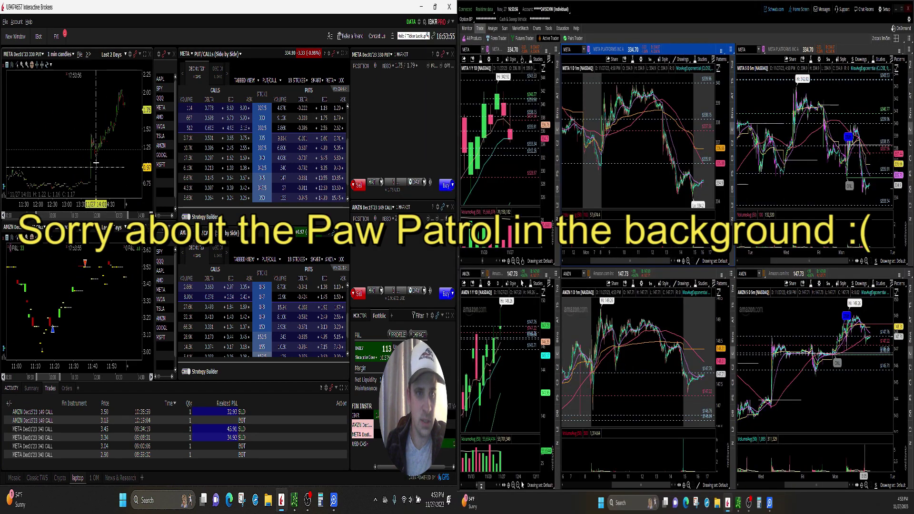
scroll(96, 162, "up", 4)
scroll(109, 158, "down", 2)
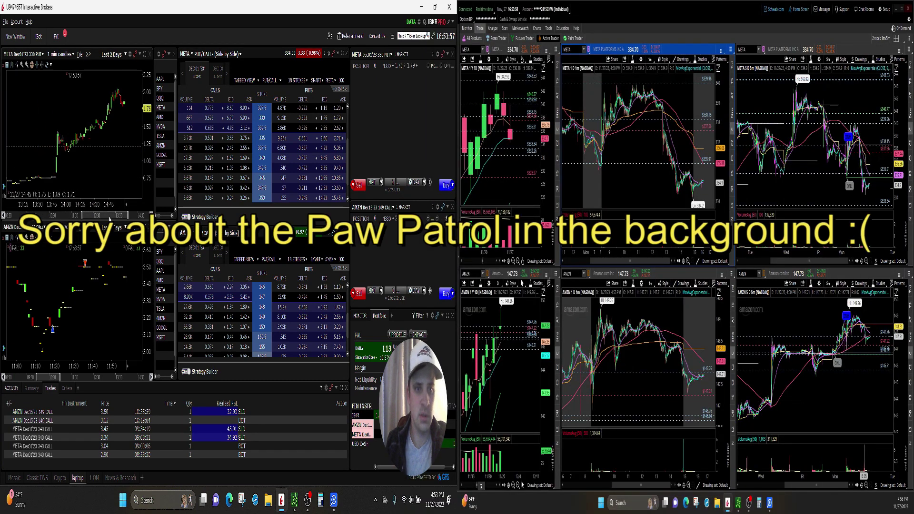
left_click_drag(110, 218, 69, 218)
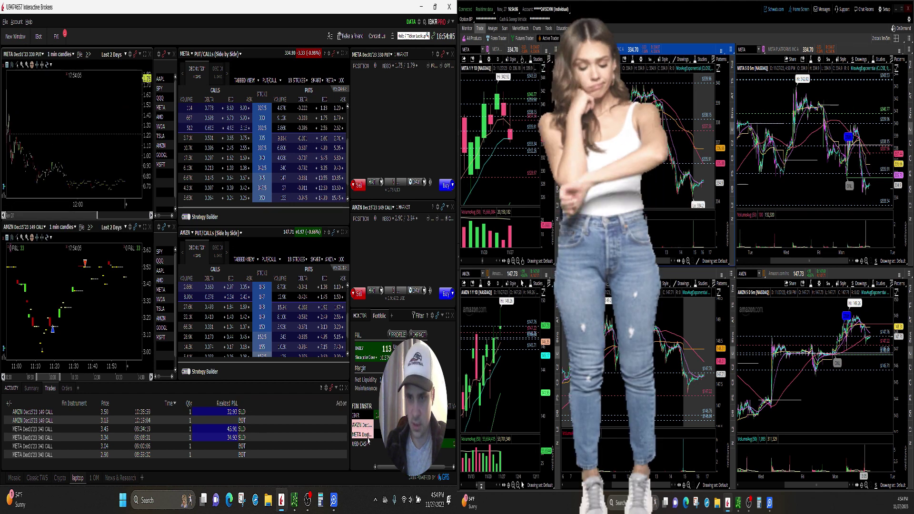
Step: Load the META Dec15'23 340 CALL from the portfolio into the option chart and show its 11/27 trade markers
left_click(366, 435)
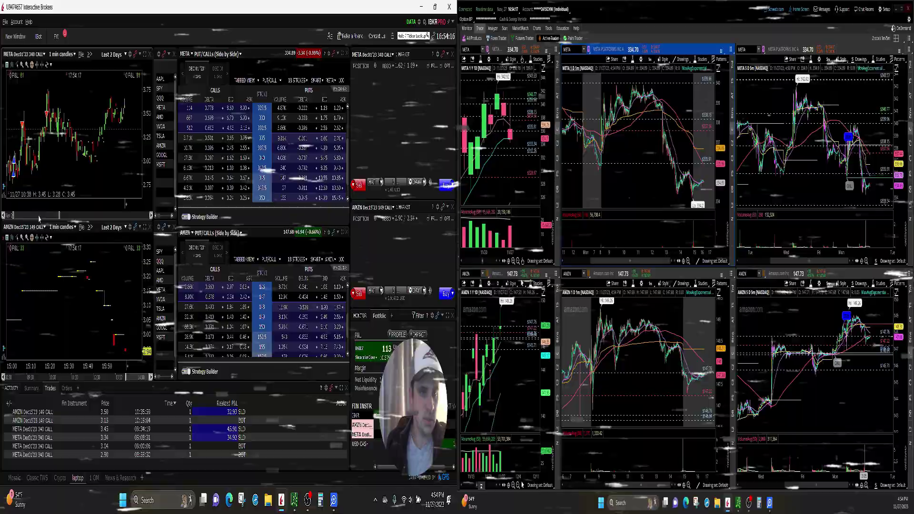
left_click_drag(39, 217, 30, 218)
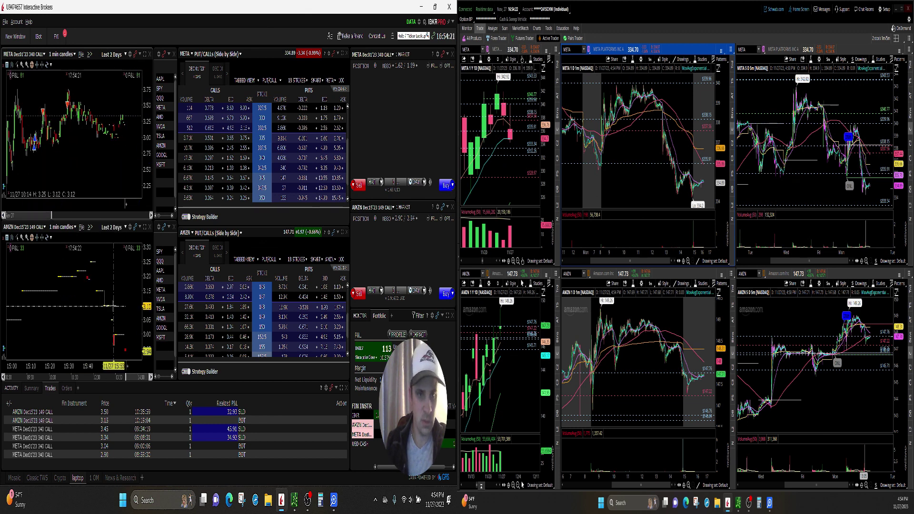
Step: Examine the buy and sell markers on the AMZN Dec15'23 149 CALL one-minute chart before 12:00 on 11/27
scroll(114, 306, "down", 2)
scroll(100, 337, "down", 4)
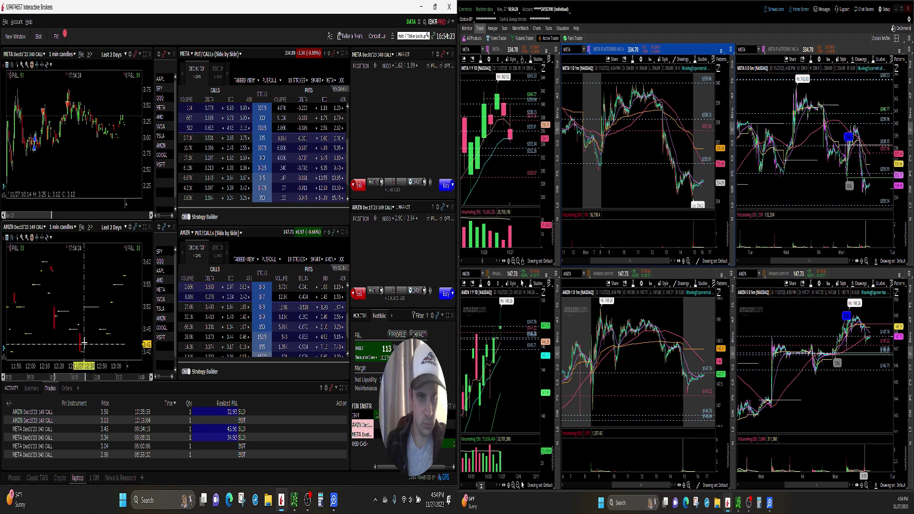
left_click(110, 379)
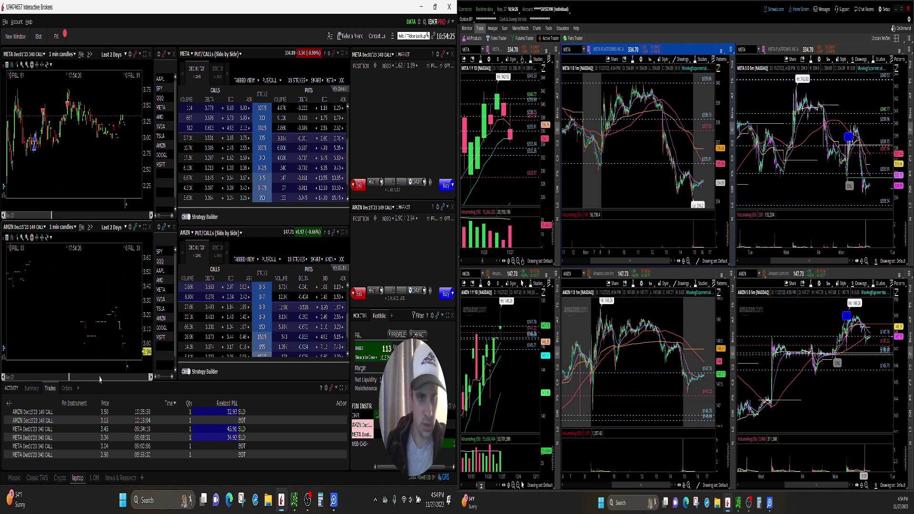
left_click_drag(116, 379, 89, 382)
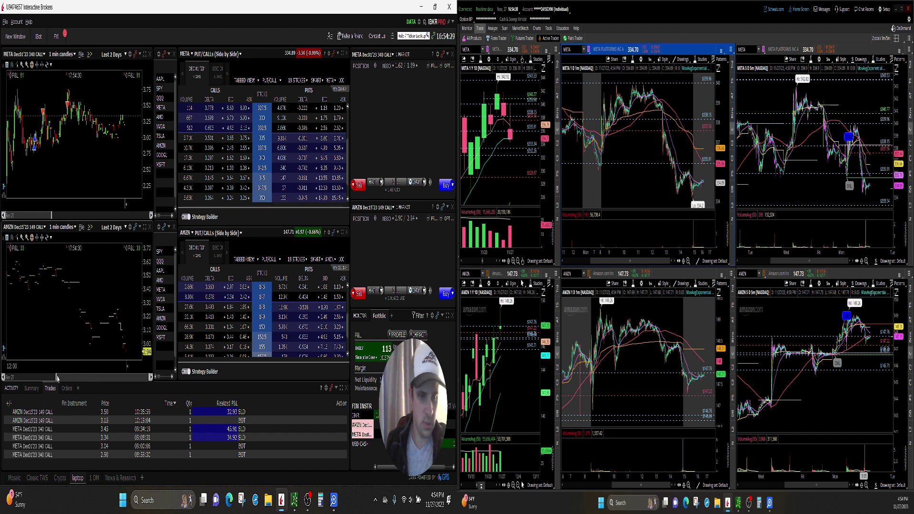
left_click_drag(74, 379, 41, 380)
scroll(47, 339, "up", 2)
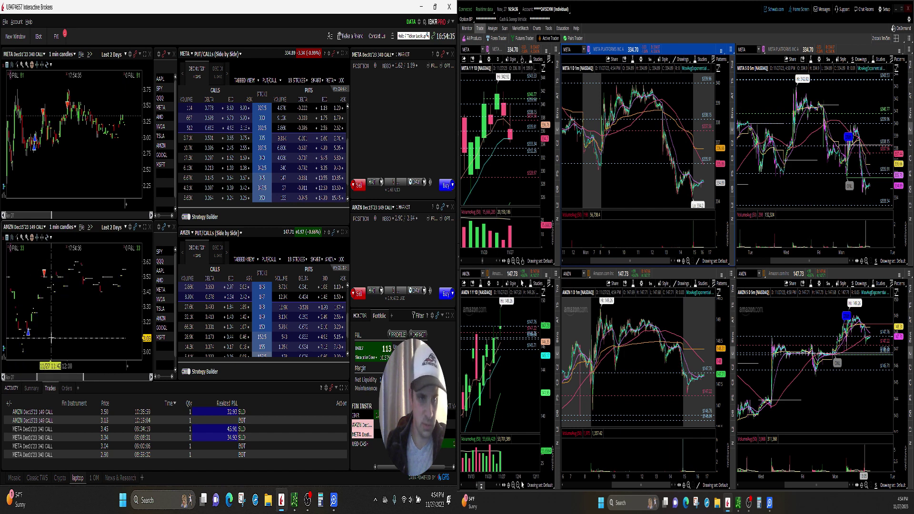
left_click_drag(64, 384, 62, 381)
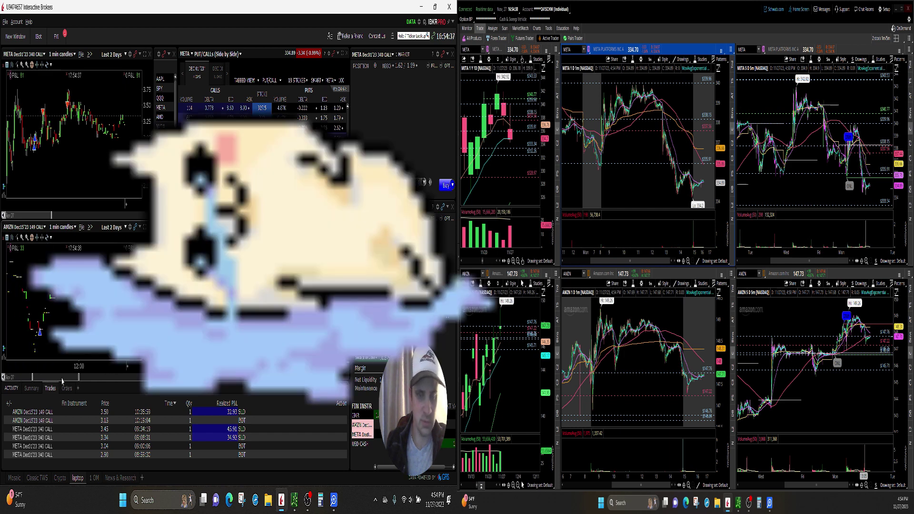
scroll(42, 330, "down", 2)
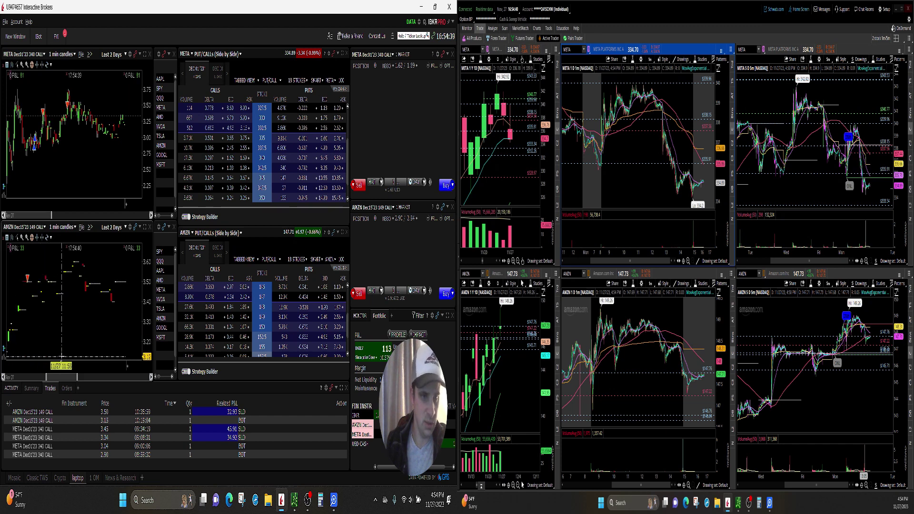
left_click_drag(66, 380, 53, 379)
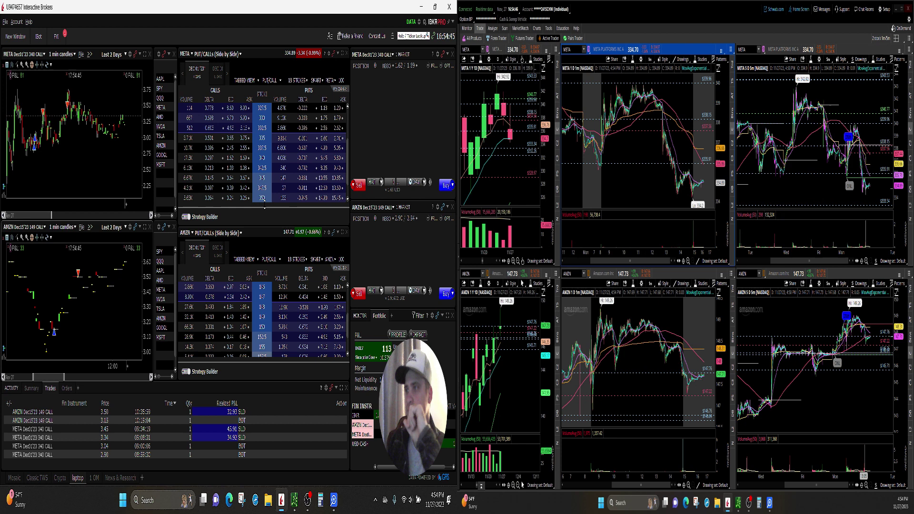
Step: Examine META's market open on the one-day stock chart and the trade markers on the 340 CALL chart
left_click_drag(585, 147, 675, 164)
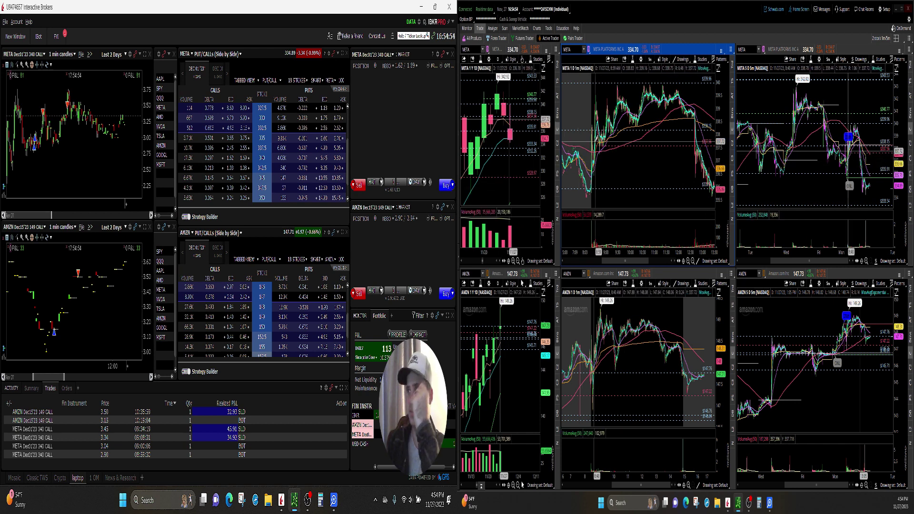
left_click_drag(583, 145, 636, 159)
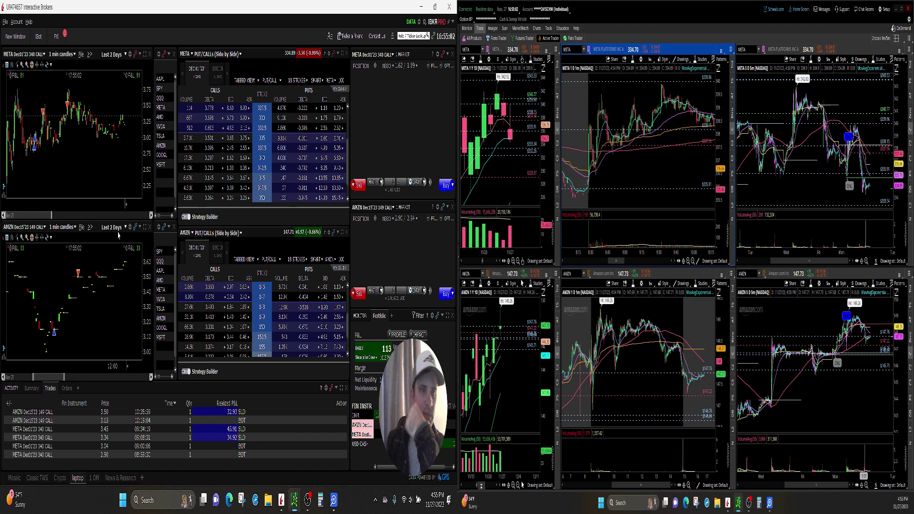
scroll(17, 180, "up", 2)
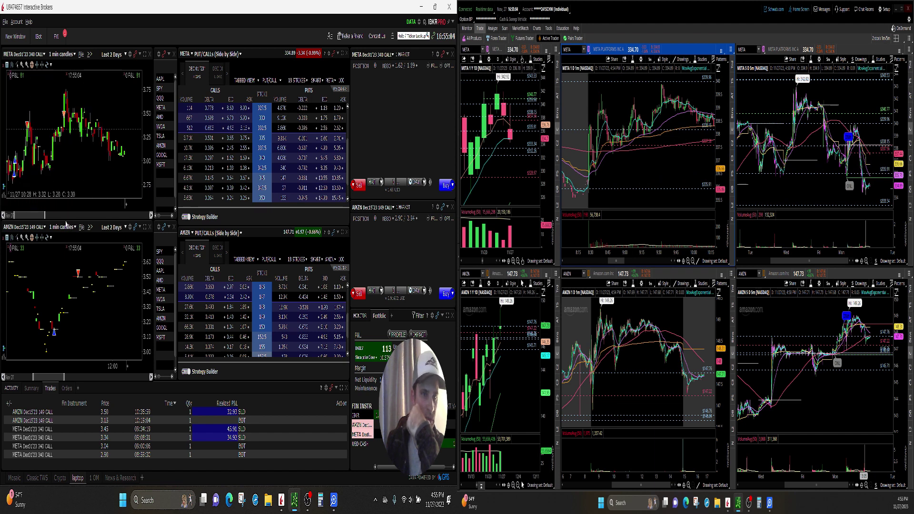
left_click_drag(39, 219, 33, 217)
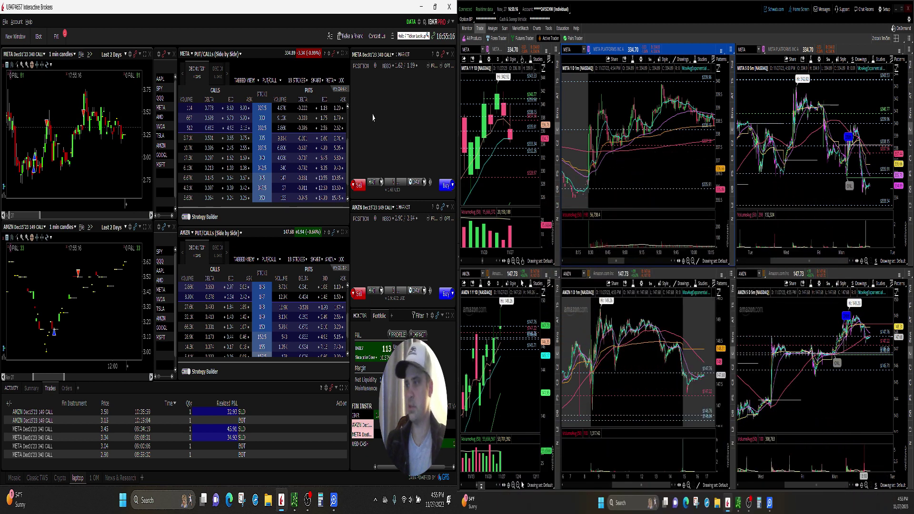
Step: Examine AMZN's market open and the price action following it on the one-day, one-minute stock chart
left_click_drag(584, 348, 627, 356)
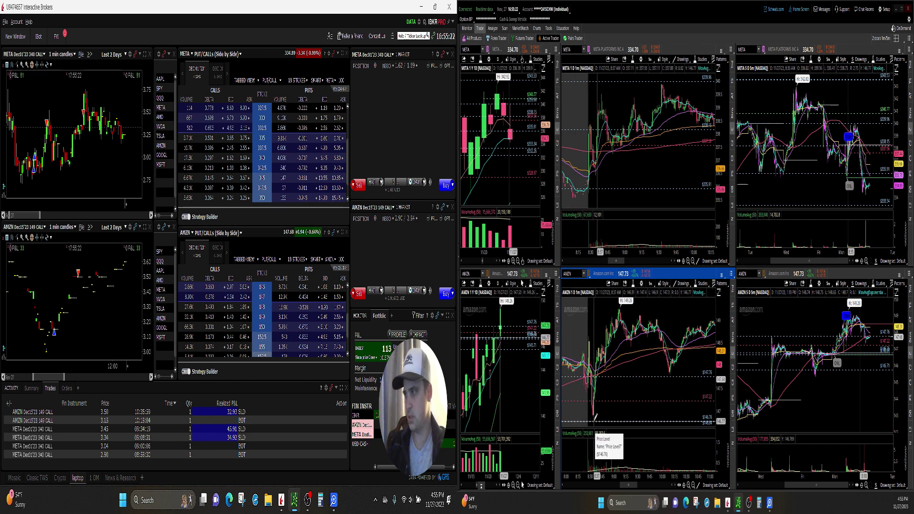
scroll(649, 395, "up", 2)
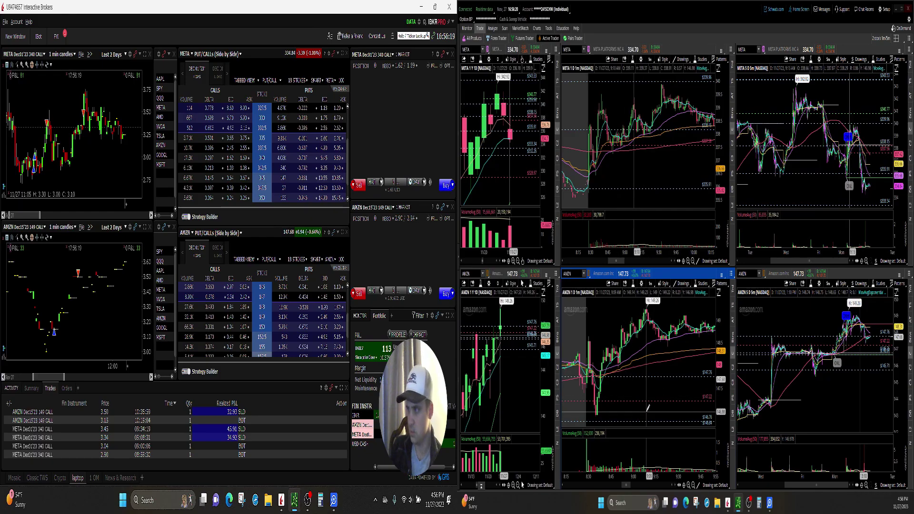
left_click_drag(629, 485, 630, 485)
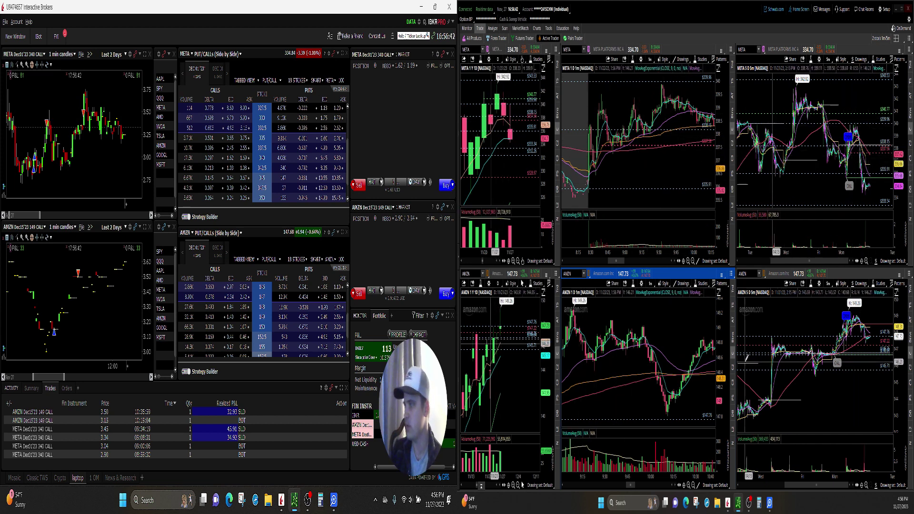
Step: Set the AMZN 5-day, 5-minute chart to 10 D : 30m and reset the zoom of the AMZN one-minute chart
left_click(828, 283)
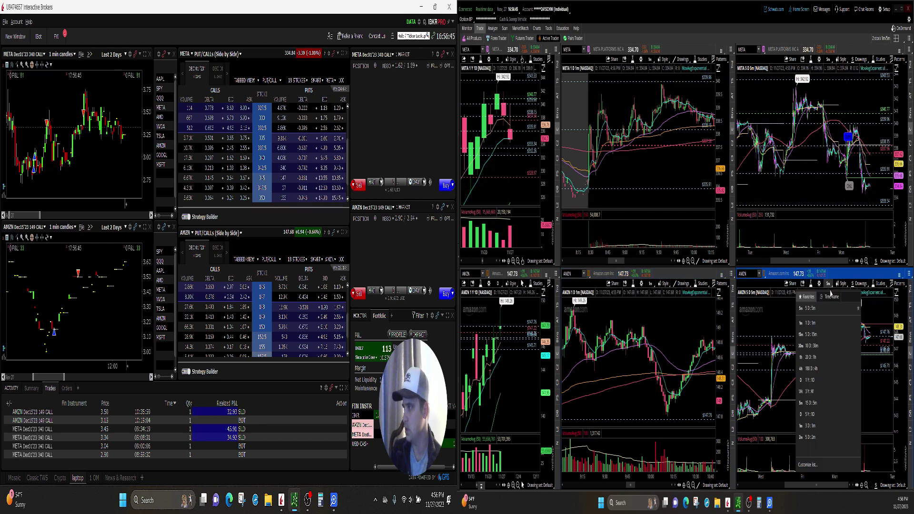
left_click(826, 345)
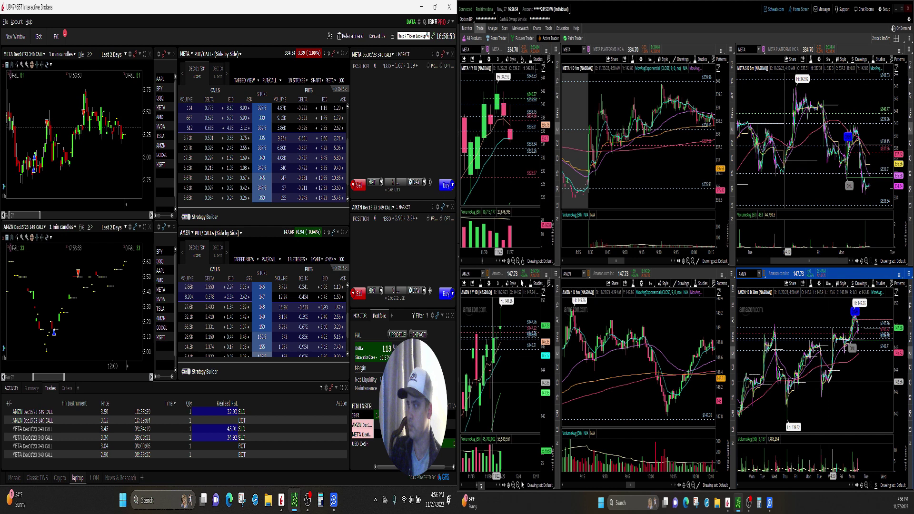
left_click_drag(809, 381, 896, 380)
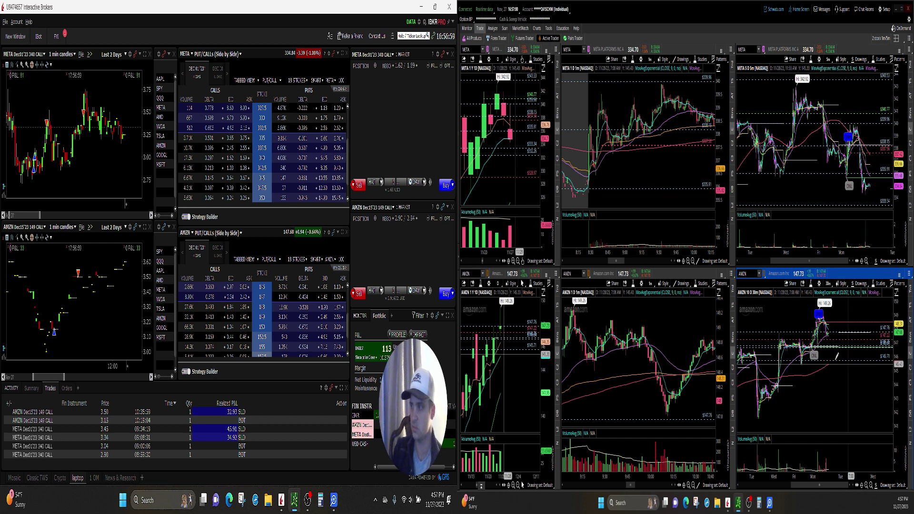
left_click_drag(715, 474, 688, 474)
left_click(693, 485)
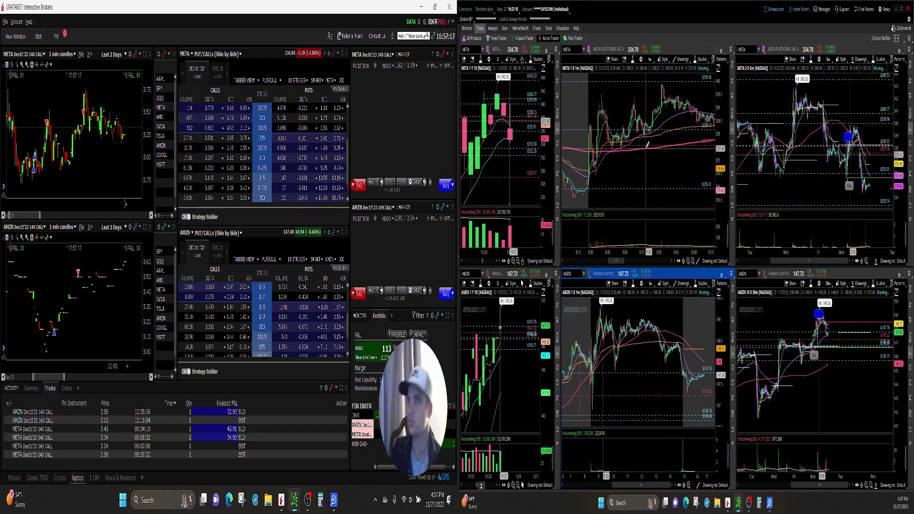
Step: Compare the SPY and QQQ one-minute charts with META's price action for the same morning
left_click(536, 28)
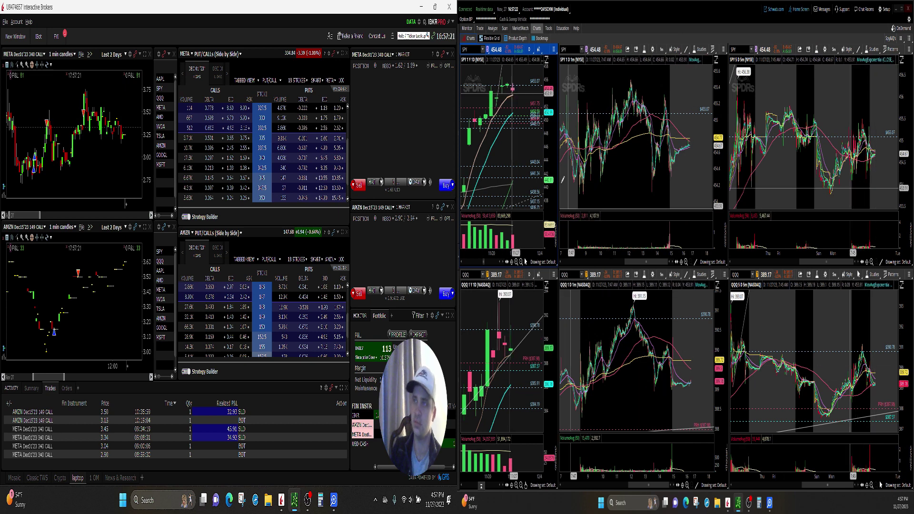
left_click(480, 28)
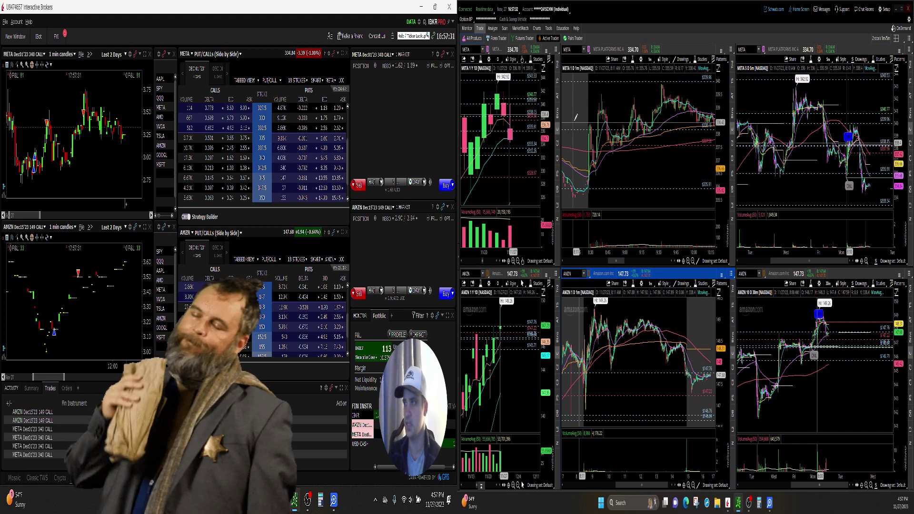
left_click(537, 28)
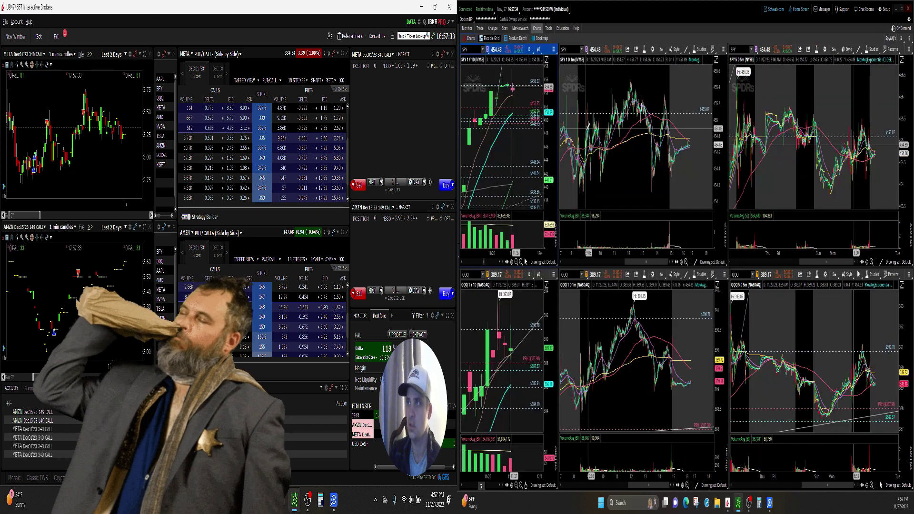
left_click_drag(573, 157, 679, 171)
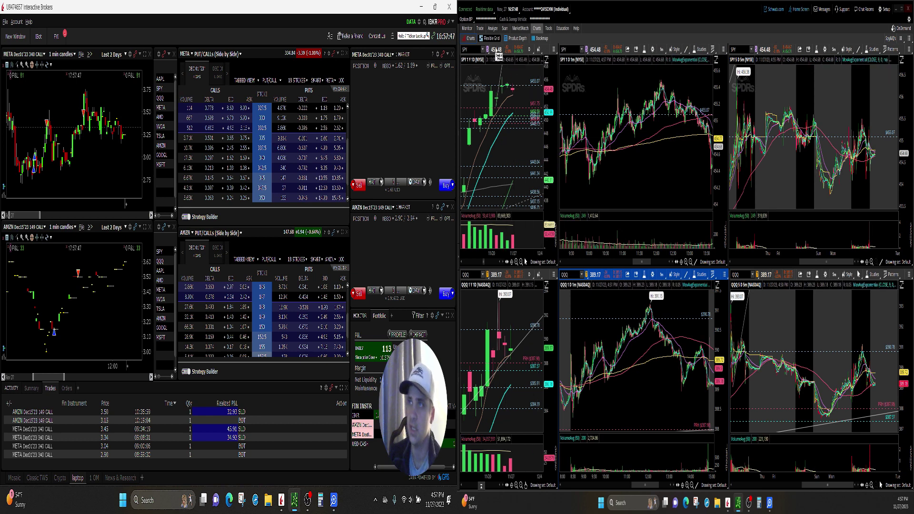
left_click(479, 28)
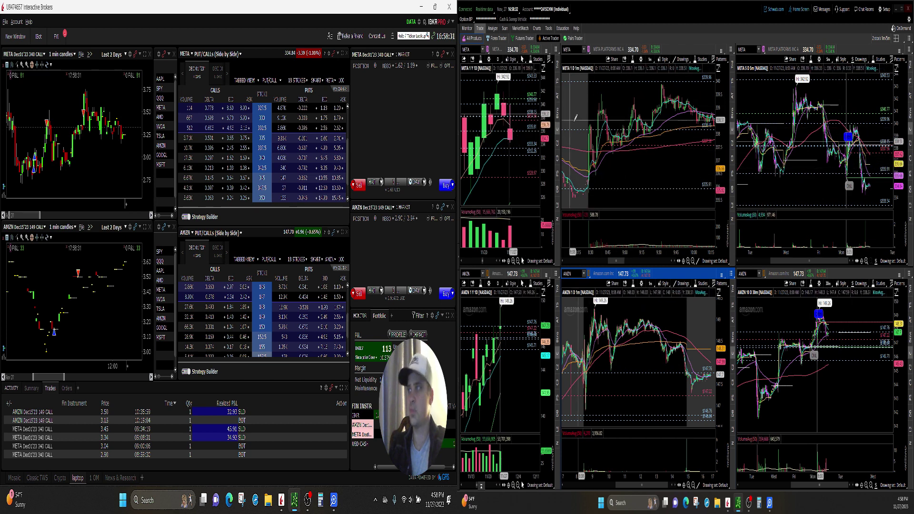
Step: Review META's price action through the day and AMZN's market open on their one-minute charts
left_click_drag(706, 138, 652, 115)
scroll(651, 114, "down", 5)
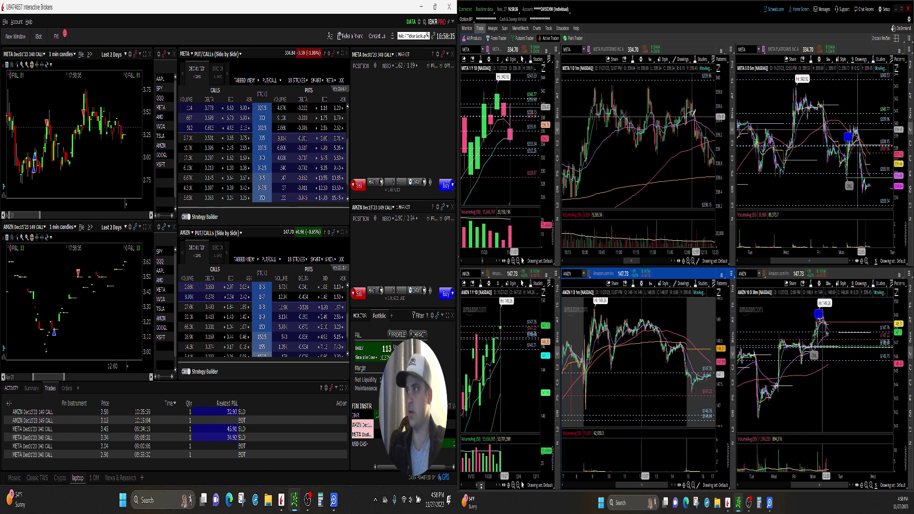
scroll(642, 114, "down", 2)
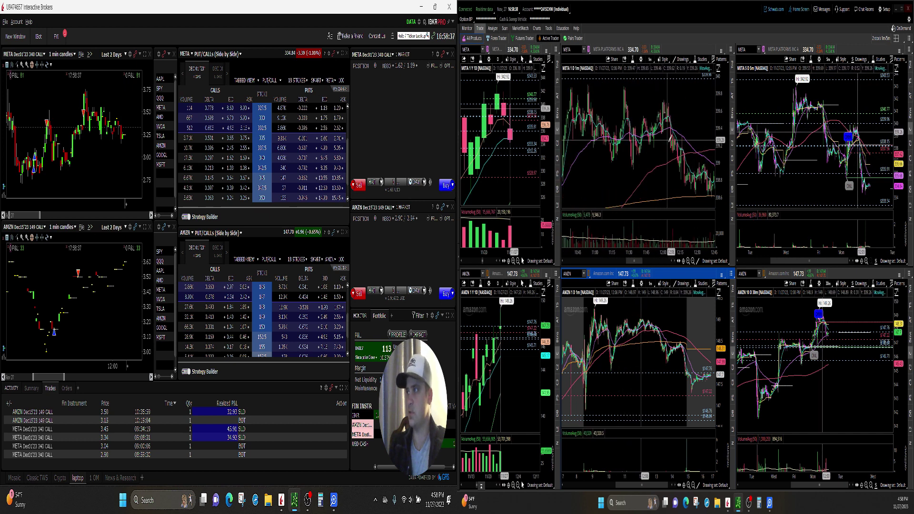
scroll(608, 103, "up", 8)
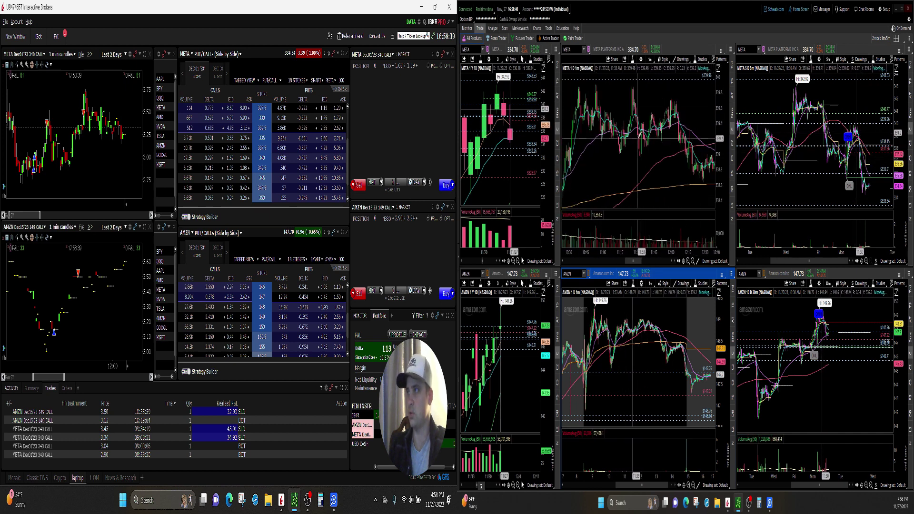
scroll(631, 148, "up", 2)
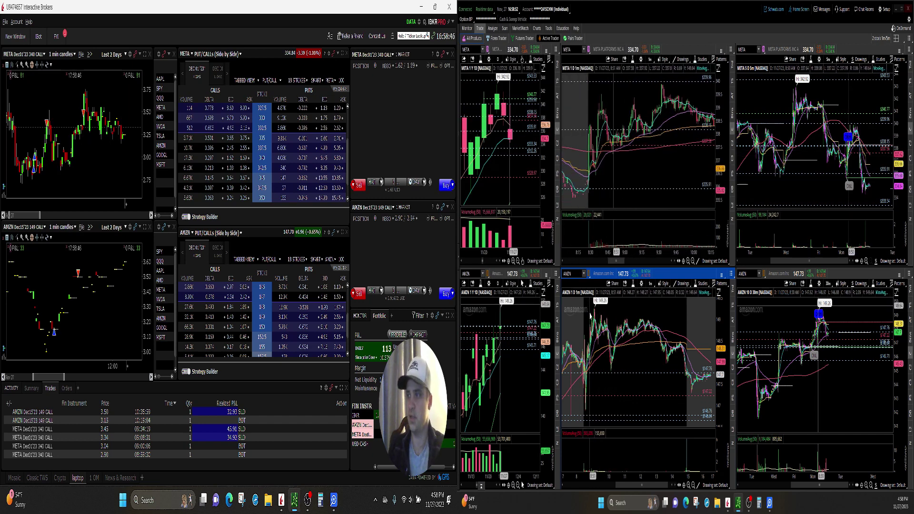
left_click_drag(575, 365, 613, 362)
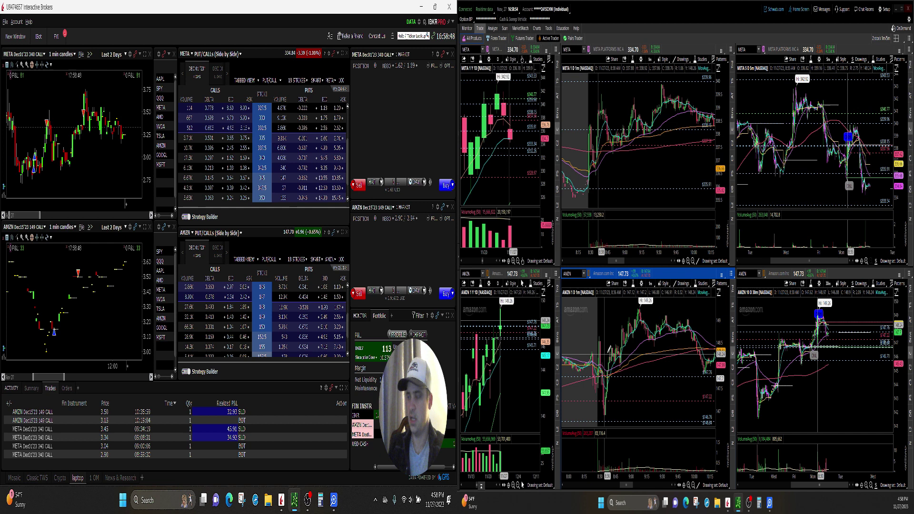
scroll(608, 347, "down", 1)
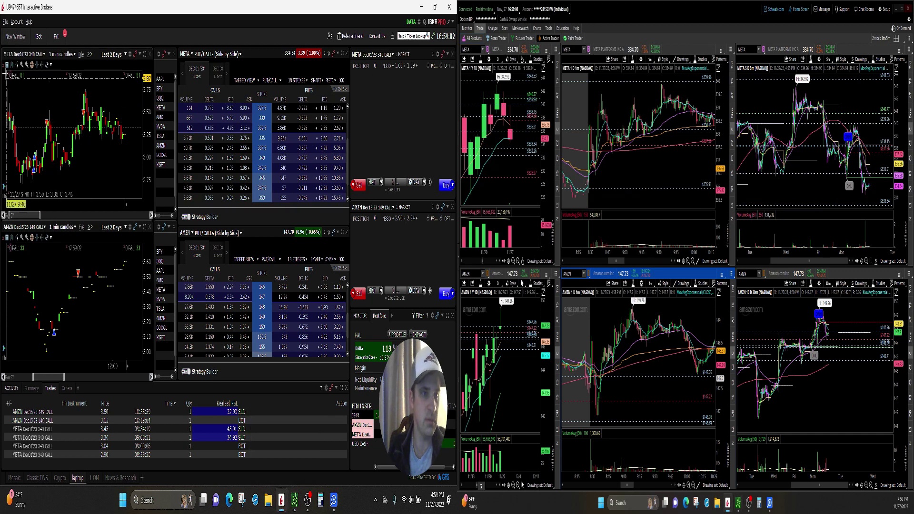
Step: Open a BookTrader window for META stock, set its default size to 1,000, and minimize the window
left_click(6, 22)
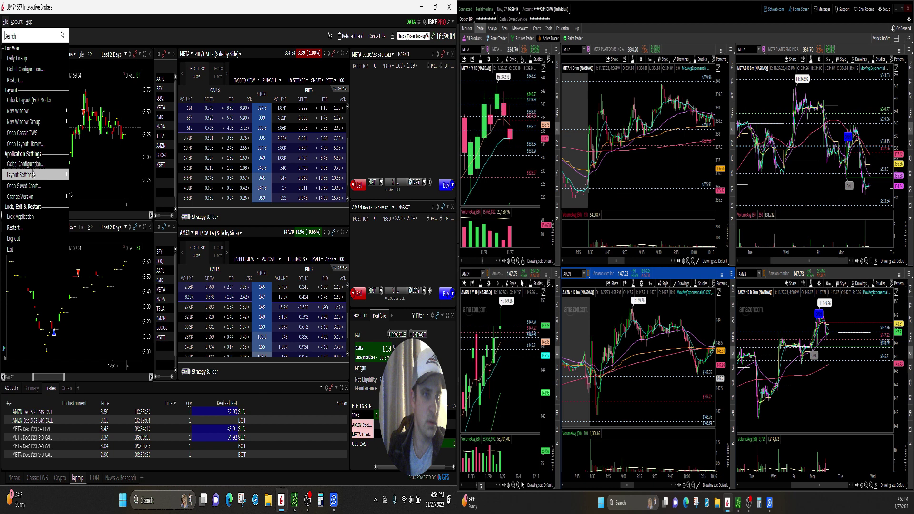
mouse_move(29, 116)
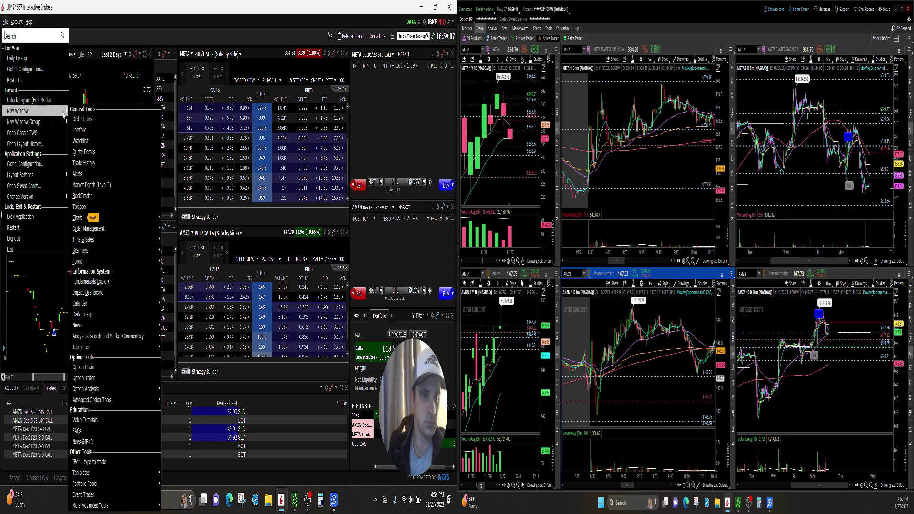
left_click(83, 196)
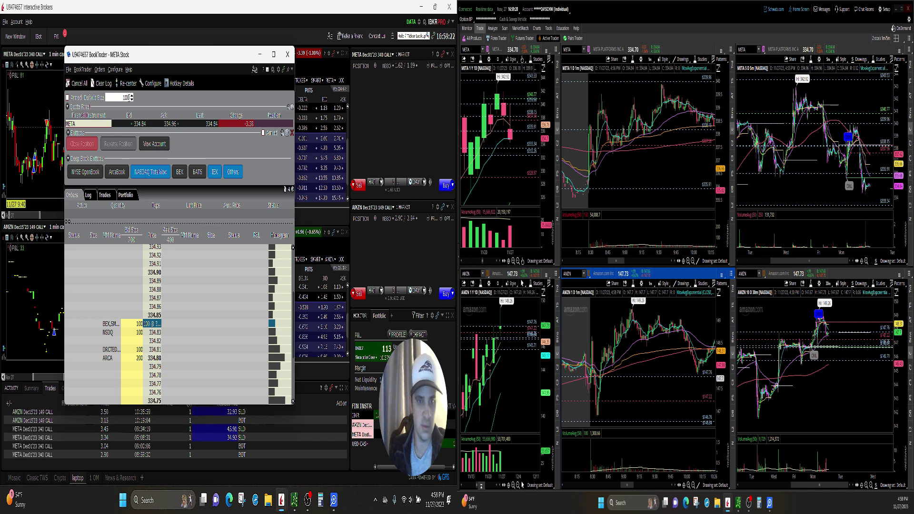
left_click(132, 95)
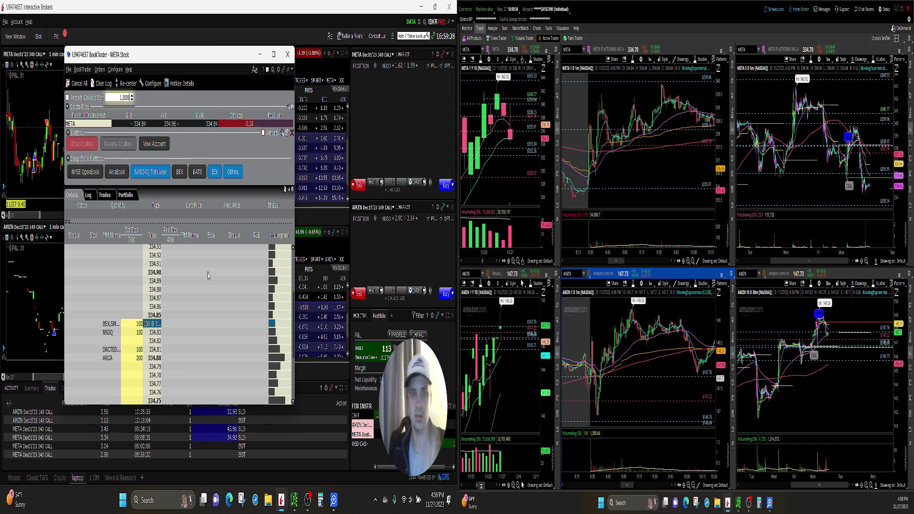
left_click(252, 55)
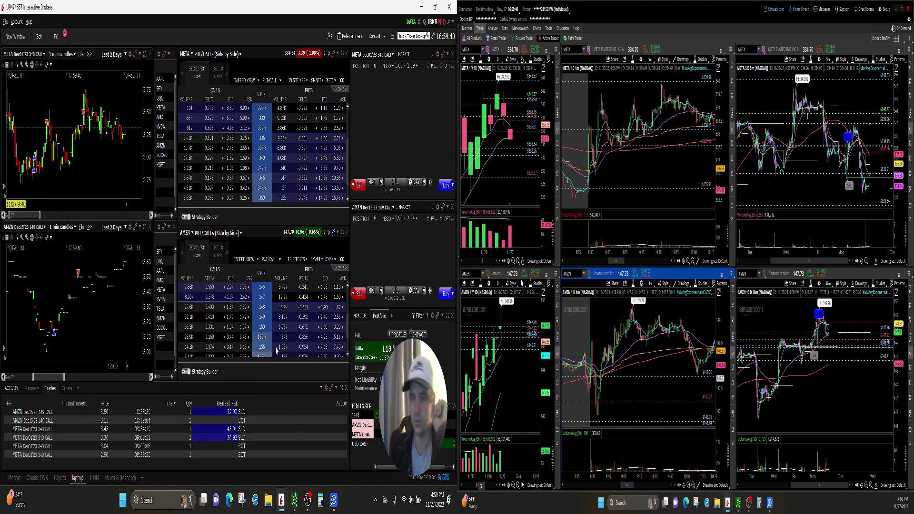